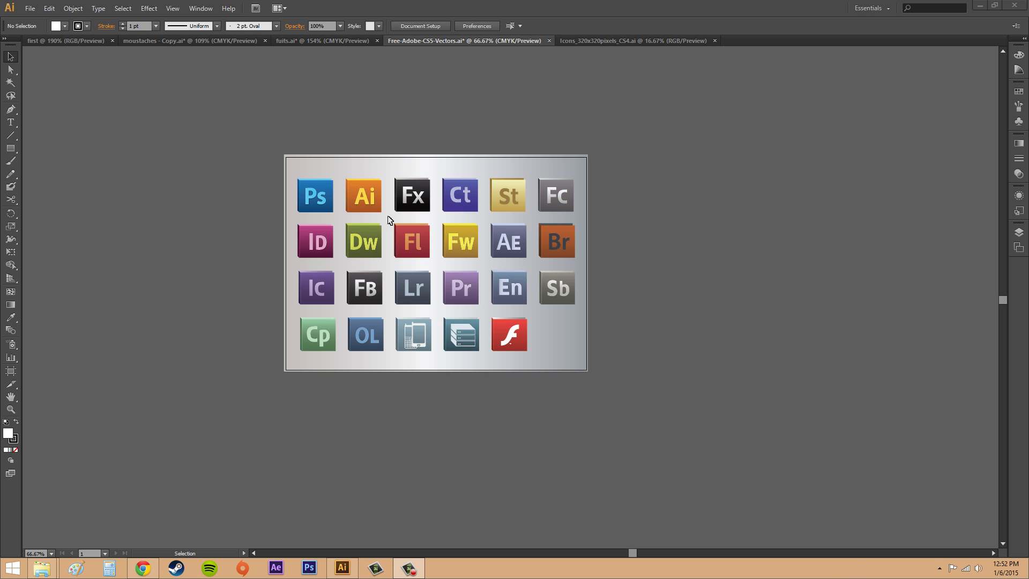
# - Choose adobeicon1 from the vectors folder as the file to place, widening the dialog to show its full details
pyautogui.click(427, 148)
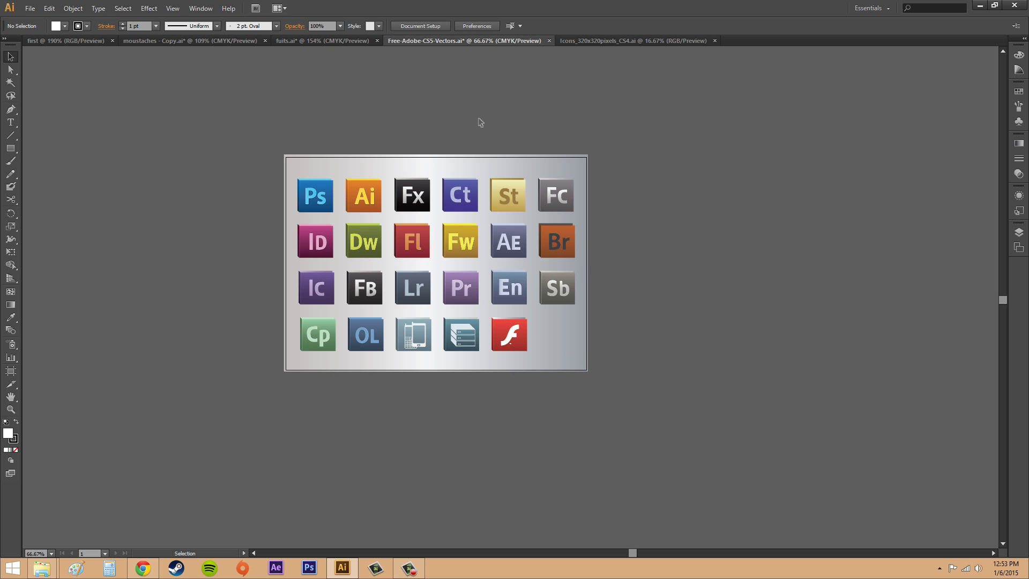
pyautogui.click(32, 8)
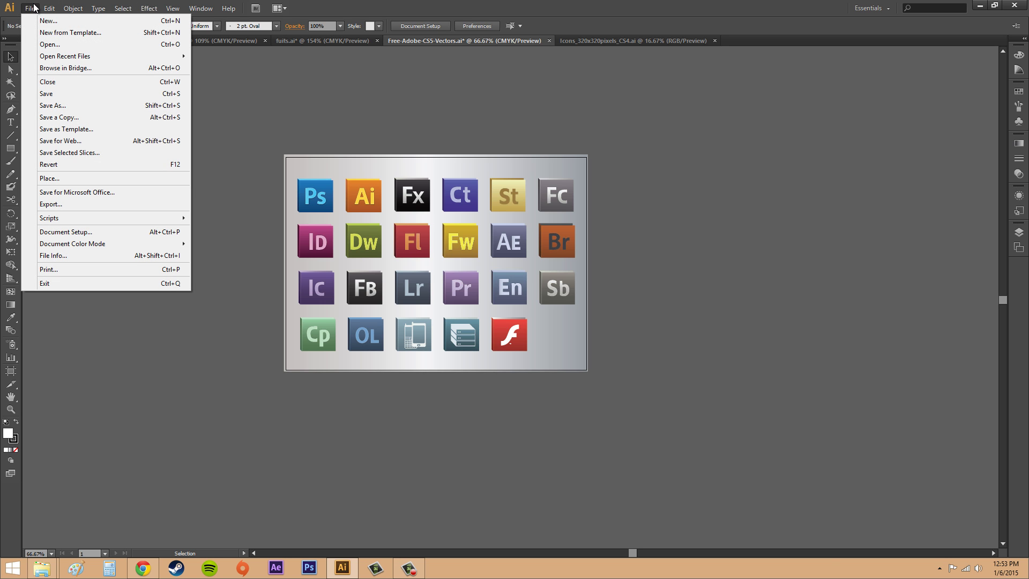
pyautogui.click(62, 178)
pyautogui.moveTo(551, 141); pyautogui.dragTo(799, 143)
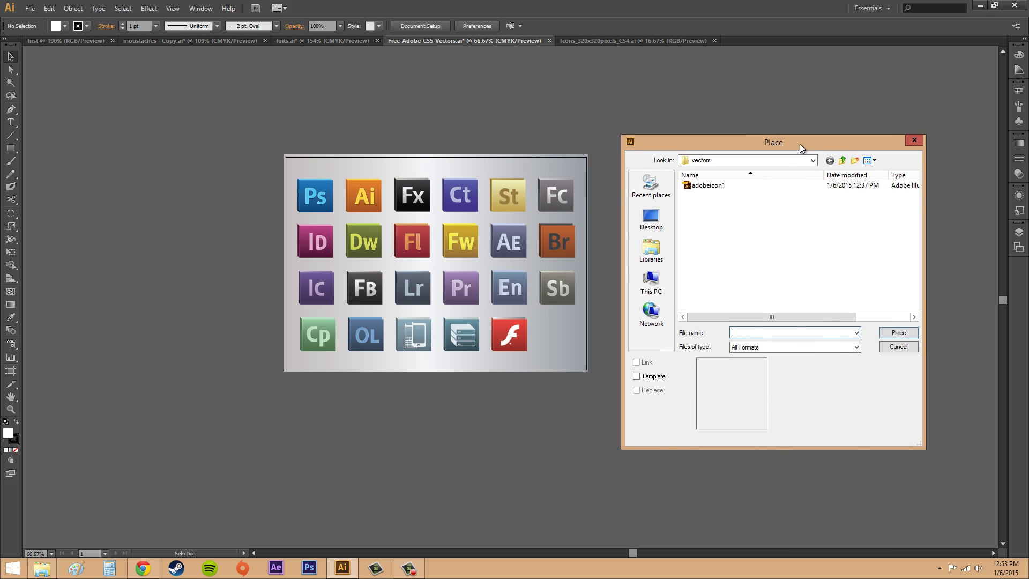
pyautogui.click(706, 188)
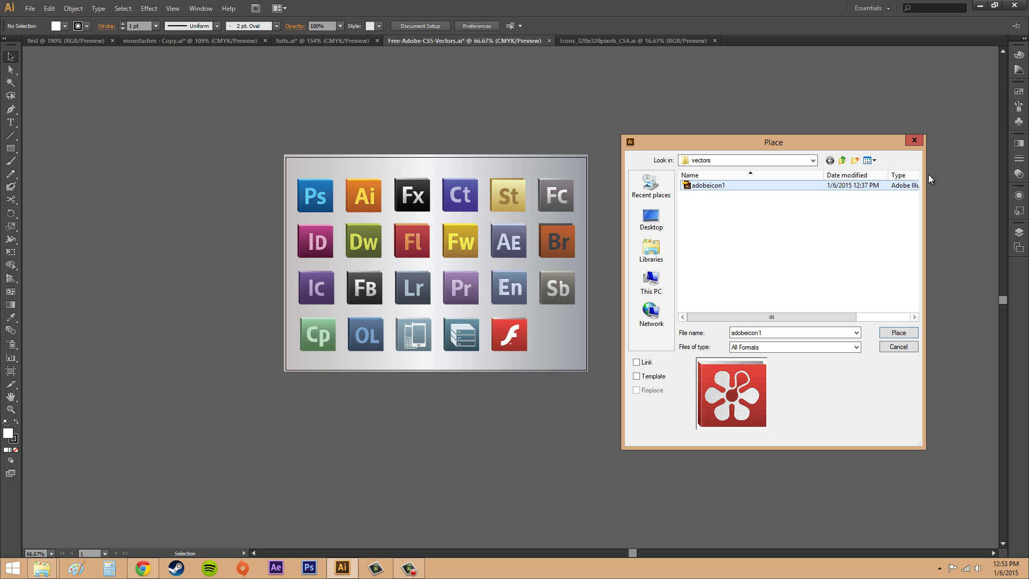
pyautogui.moveTo(927, 177); pyautogui.dragTo(969, 176)
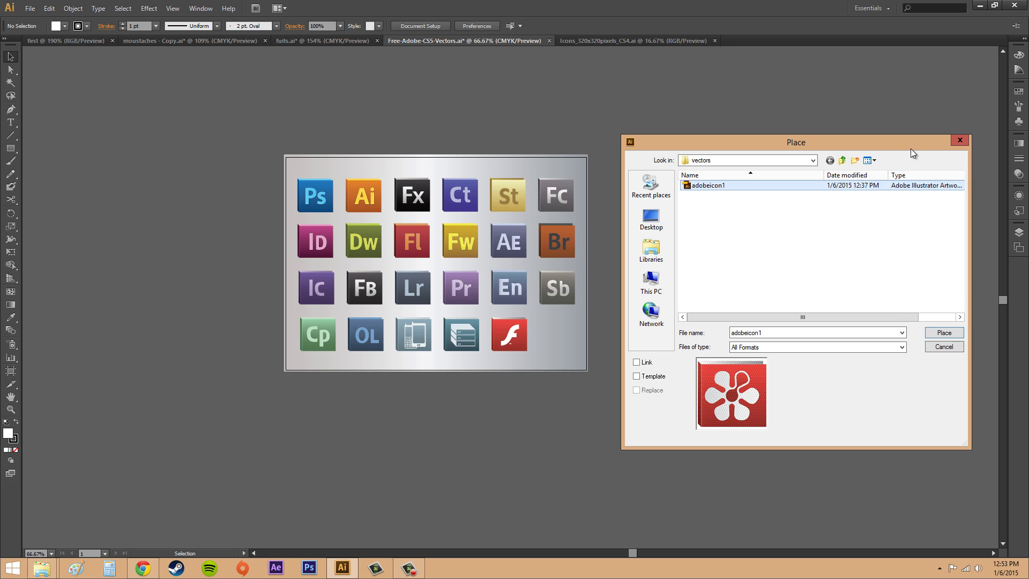
pyautogui.moveTo(911, 149); pyautogui.dragTo(742, 127)
pyautogui.moveTo(801, 191); pyautogui.dragTo(893, 201)
pyautogui.moveTo(798, 152); pyautogui.dragTo(819, 153)
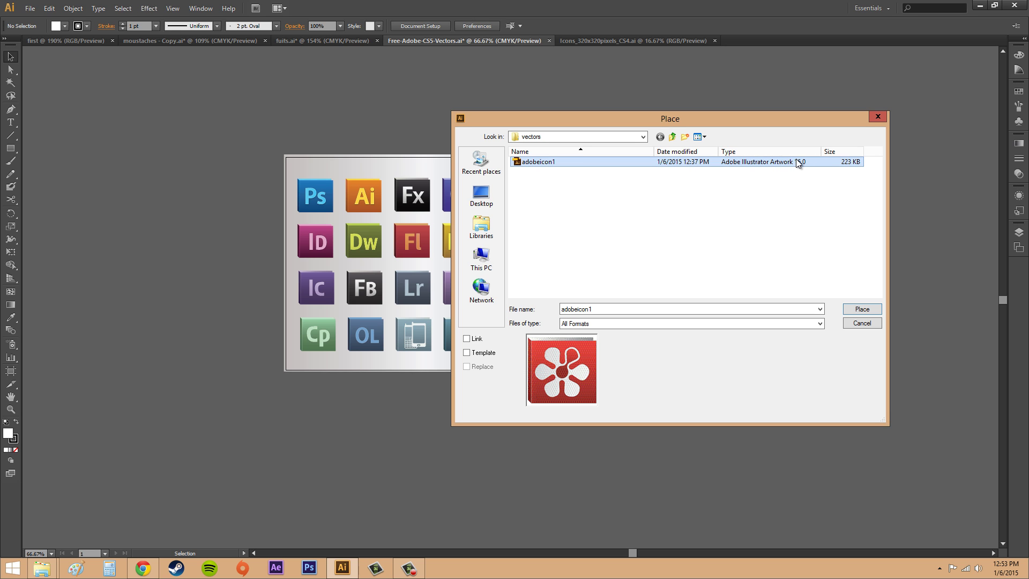
pyautogui.moveTo(708, 122); pyautogui.dragTo(827, 111)
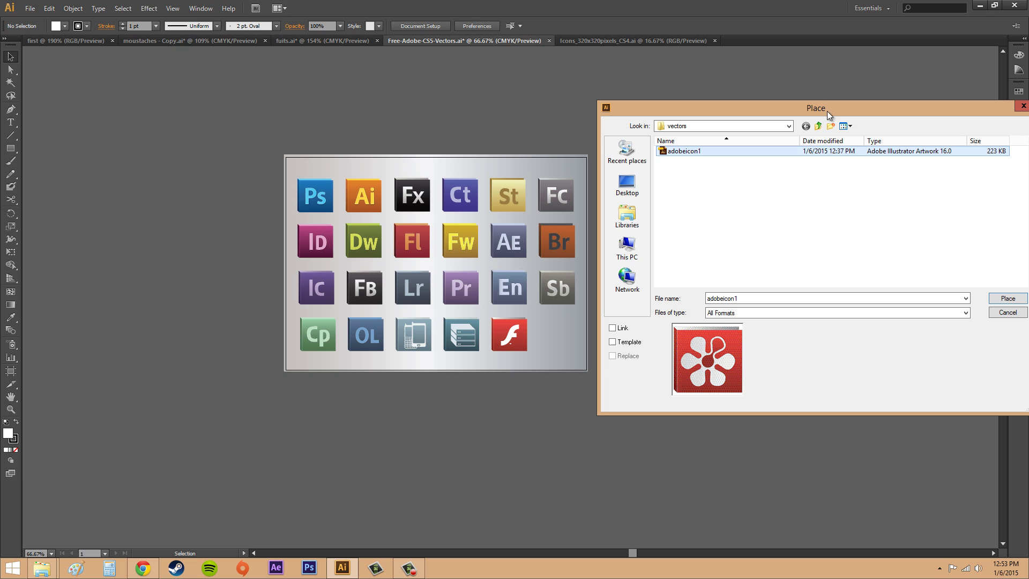
# - Turn on the Link option and place adobeicon1 as a linked file
pyautogui.click(612, 328)
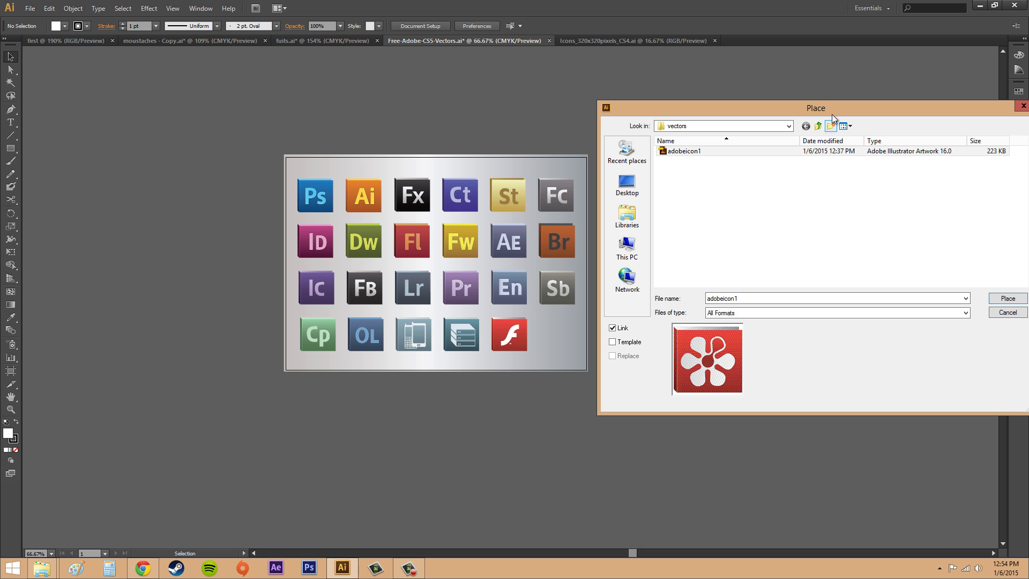
pyautogui.moveTo(813, 108); pyautogui.dragTo(739, 110)
pyautogui.click(933, 302)
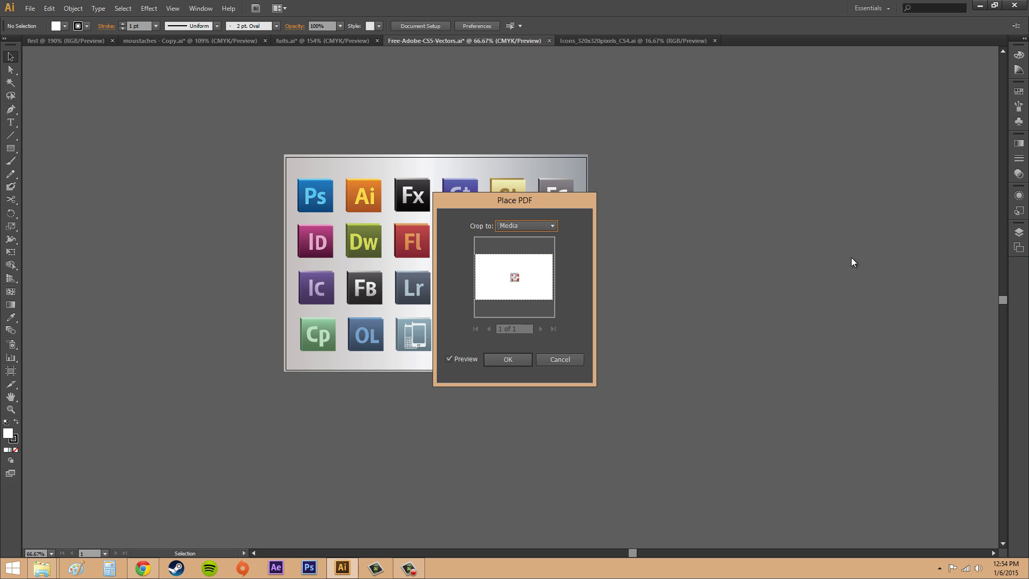
# - Crop the placed PDF to Media, keep its preview on and accept the placement options
pyautogui.moveTo(568, 200); pyautogui.dragTo(728, 172)
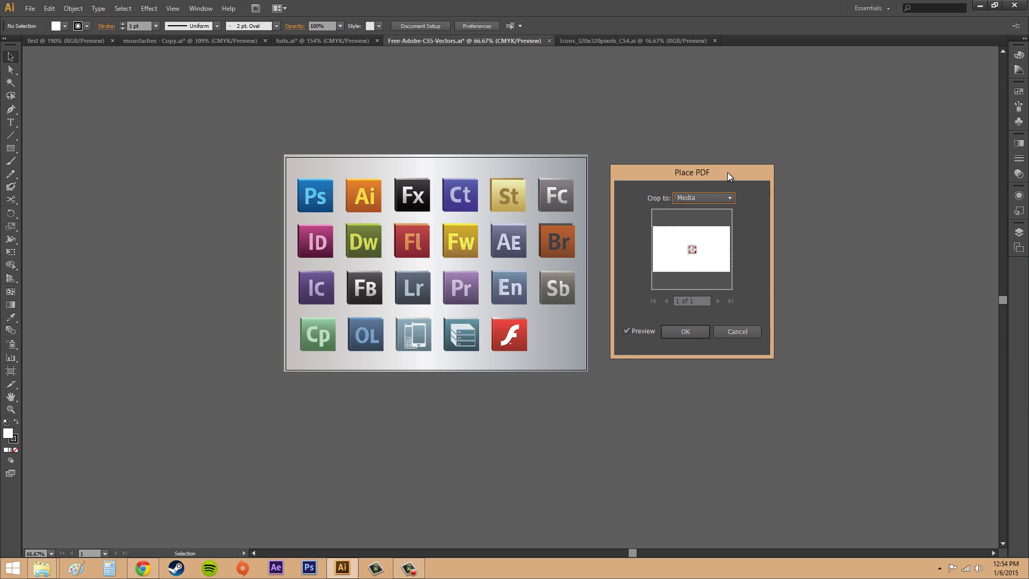
pyautogui.click(703, 194)
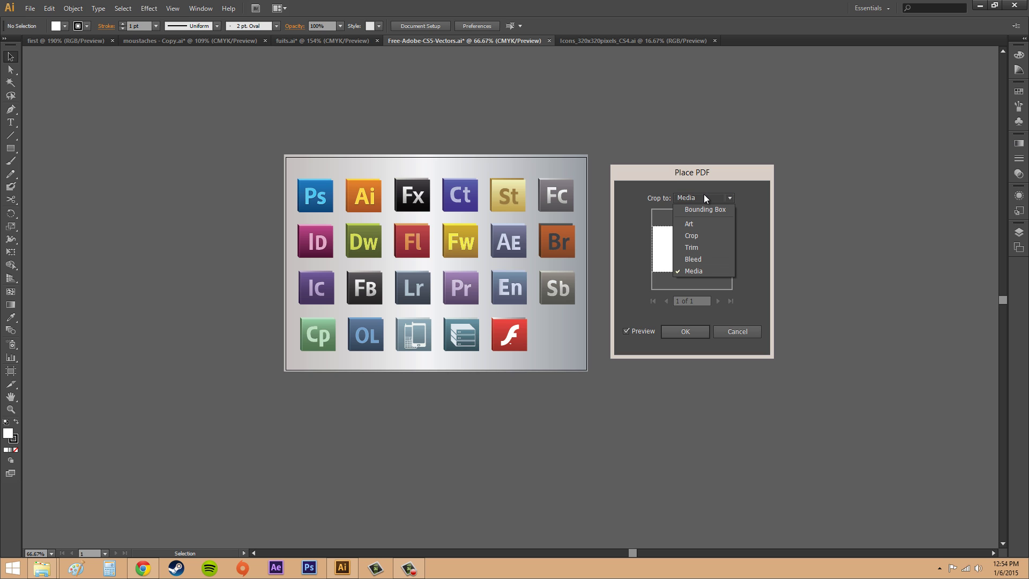
pyautogui.click(704, 197)
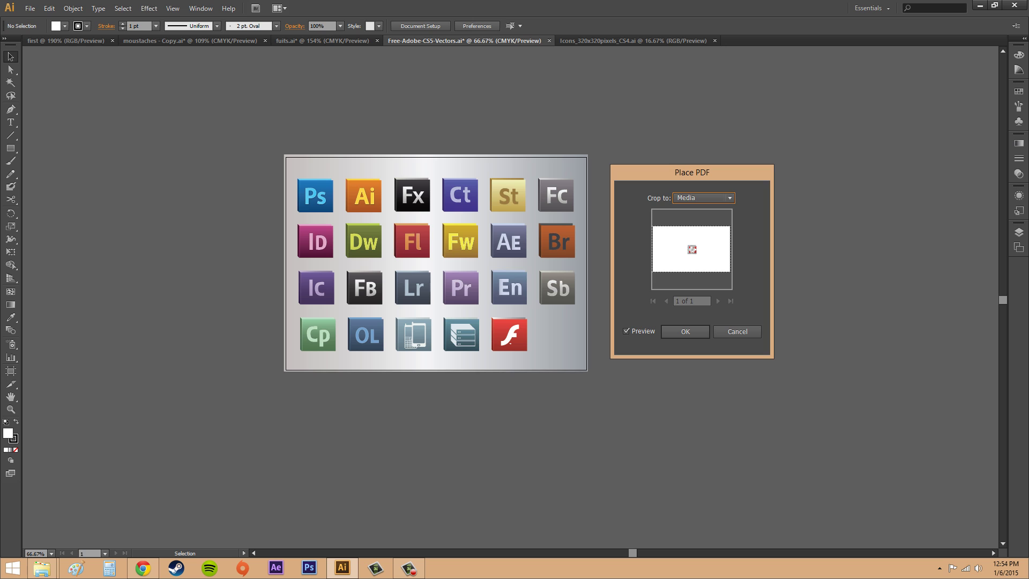
pyautogui.click(691, 198)
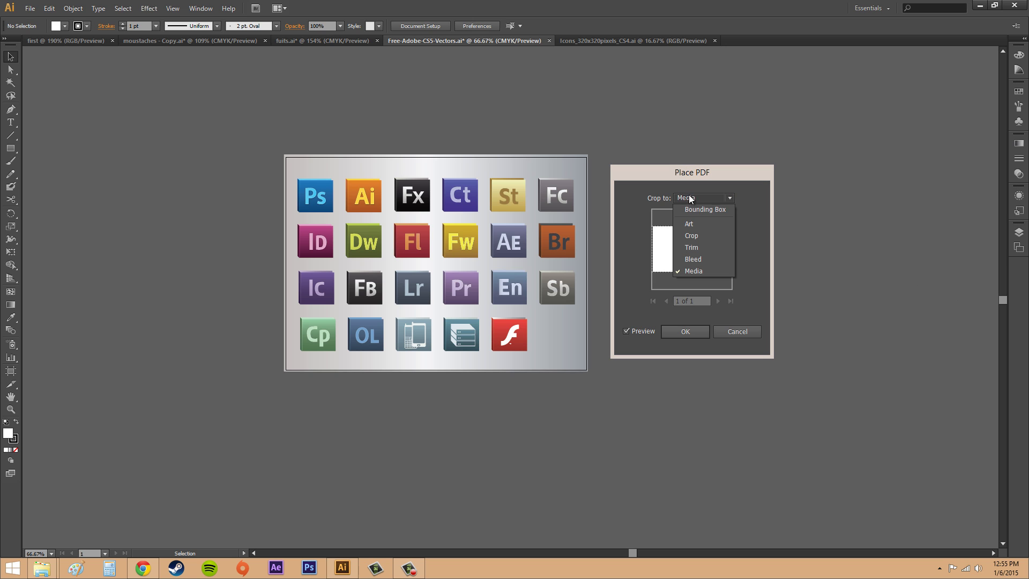
pyautogui.click(695, 270)
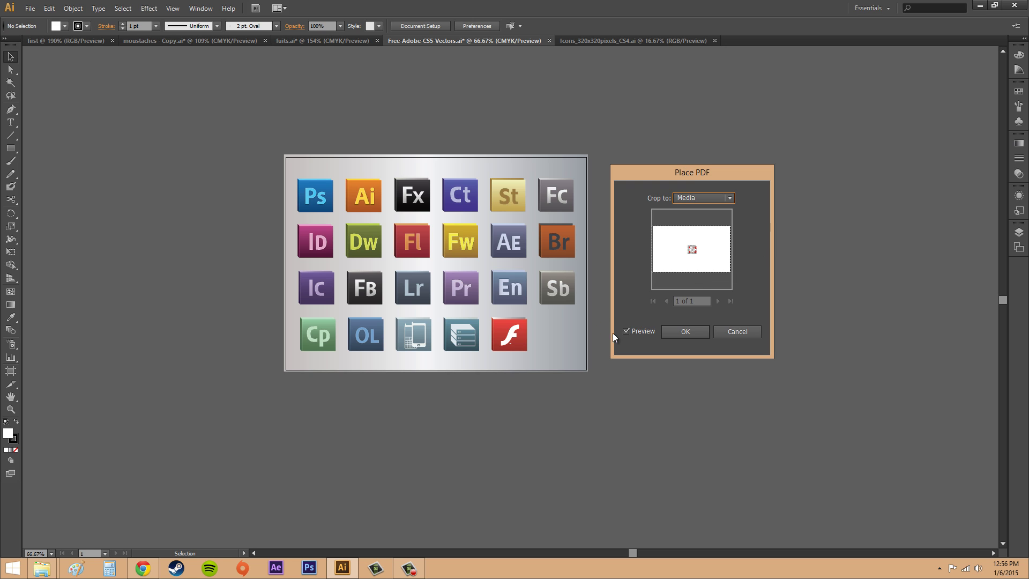
pyautogui.click(627, 330)
pyautogui.click(628, 331)
pyautogui.click(628, 331)
pyautogui.click(627, 331)
pyautogui.click(684, 331)
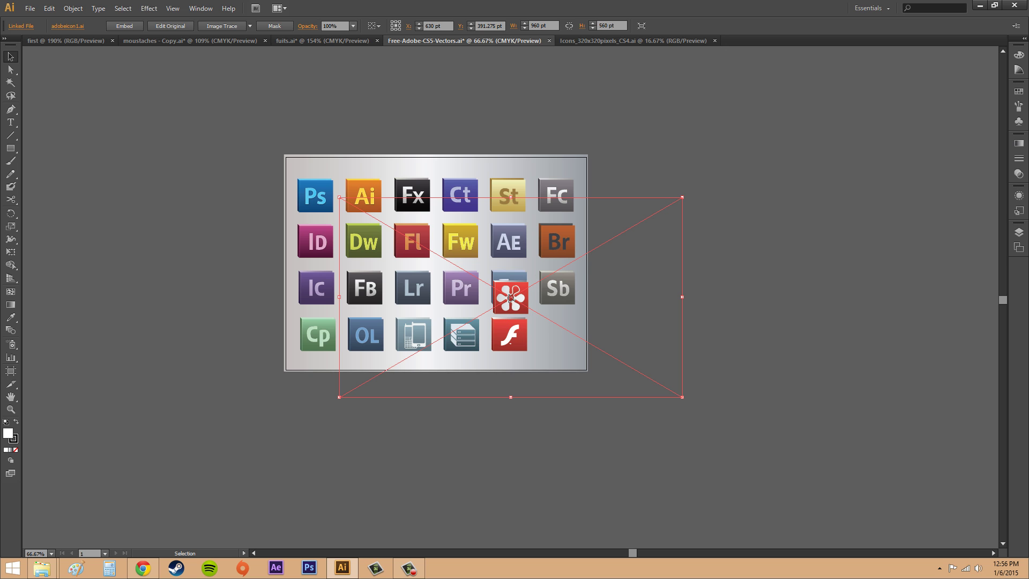
# - Move the linked flower icon into the empty slot at the end of the bottom icon row
pyautogui.moveTo(522, 291); pyautogui.dragTo(556, 336)
pyautogui.click(829, 339)
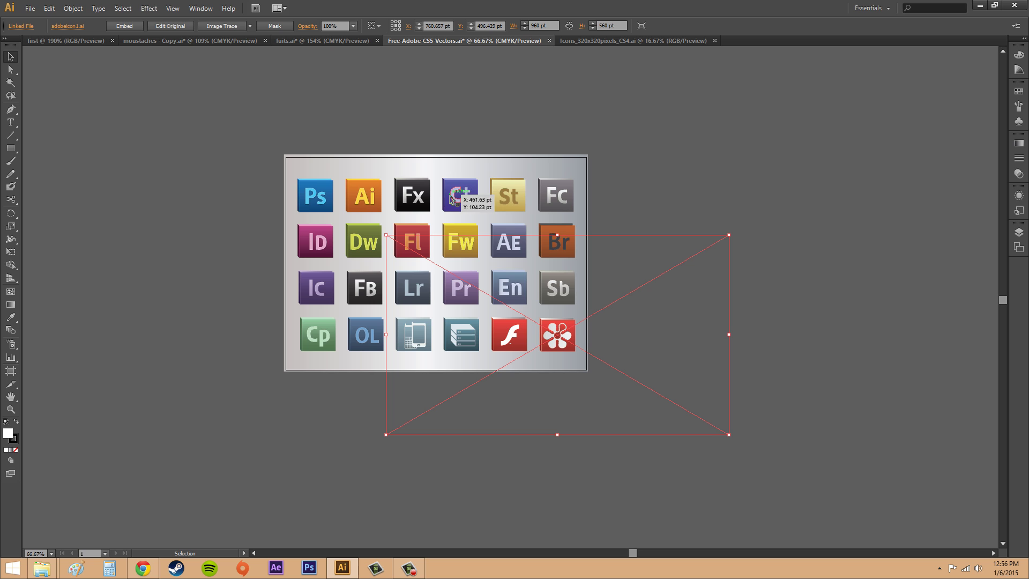
# - Try moving the St icon up above the artboard, and undo the move
pyautogui.click(517, 191)
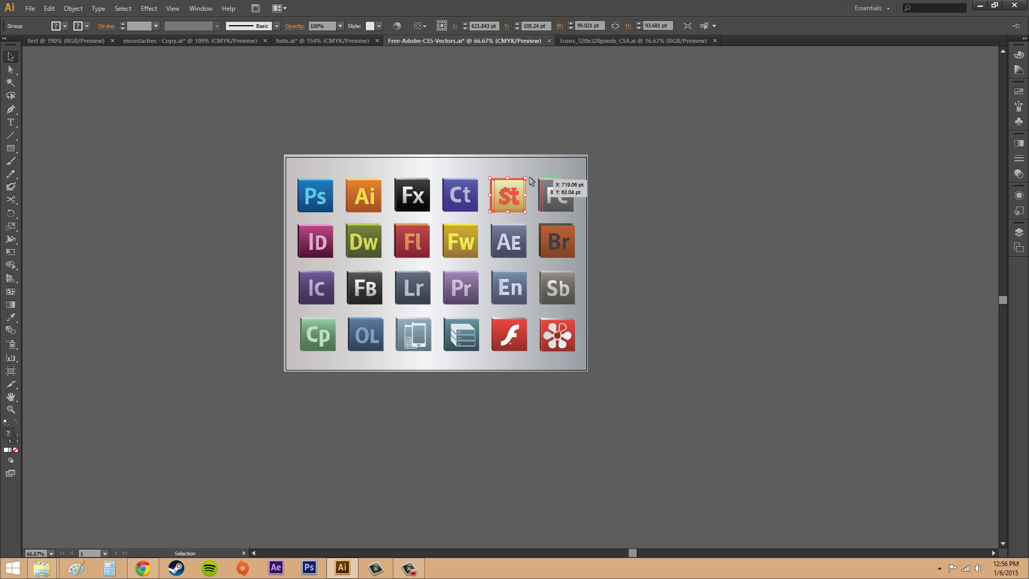
pyautogui.moveTo(514, 193); pyautogui.dragTo(514, 136)
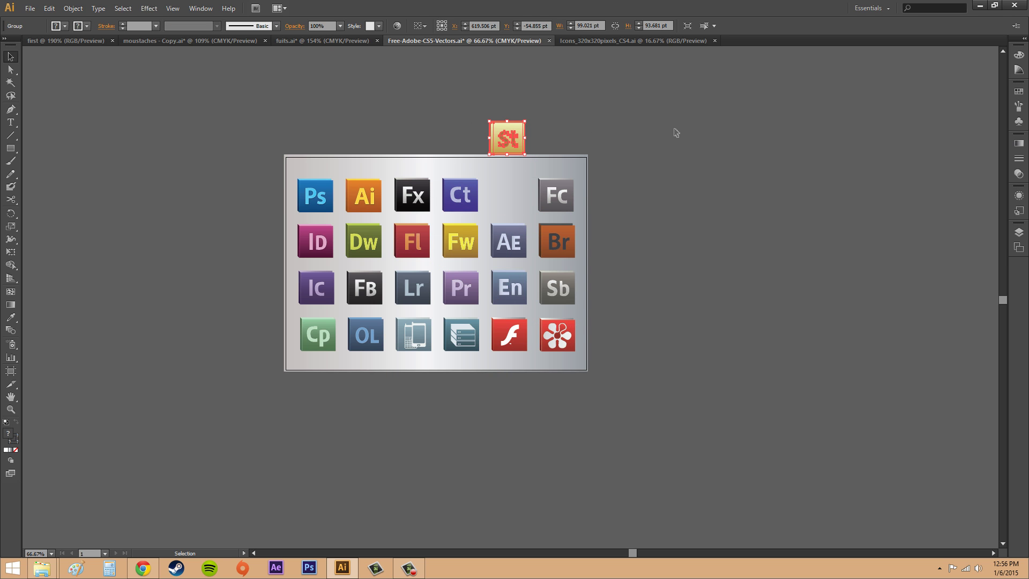
pyautogui.hotkey('ctrl', 'z')
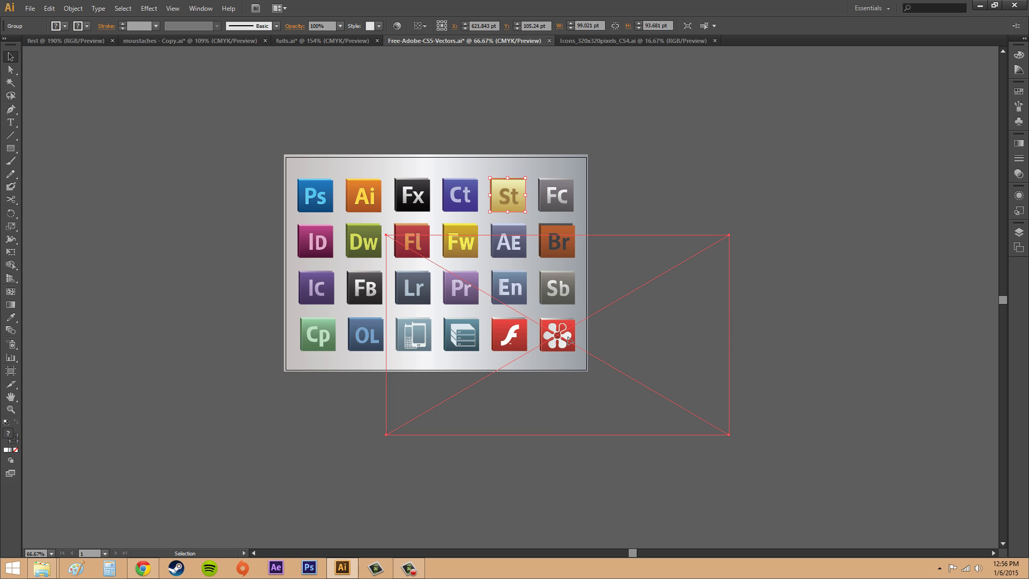
# - Nudge the linked flower icon within its slot, selecting the St icon in between to compare their selection frames
pyautogui.moveTo(569, 339)
pyautogui.mouseDown()
pyautogui.moveTo(594, 335)
pyautogui.moveTo(569, 337)
pyautogui.mouseUp()
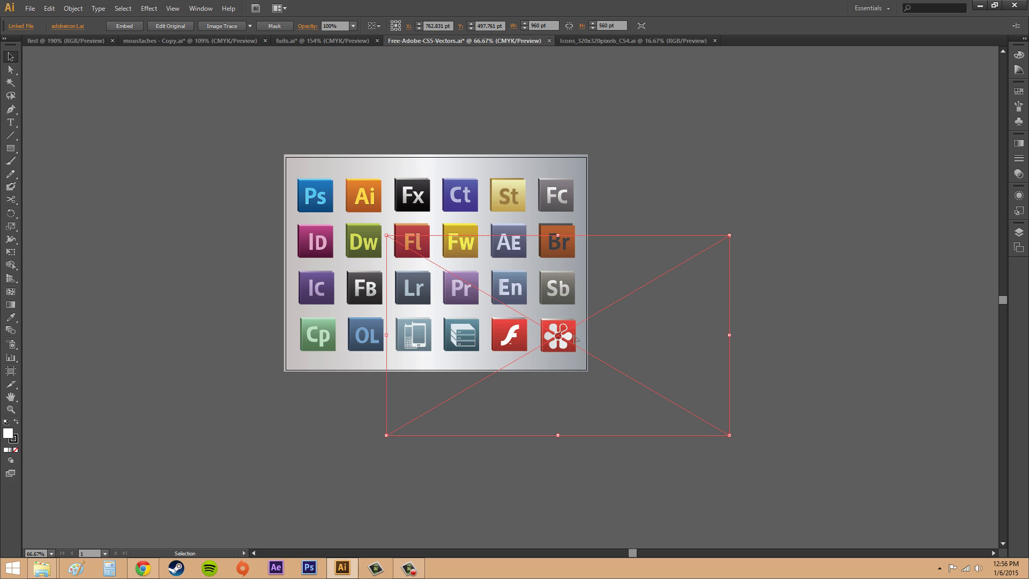
pyautogui.click(505, 187)
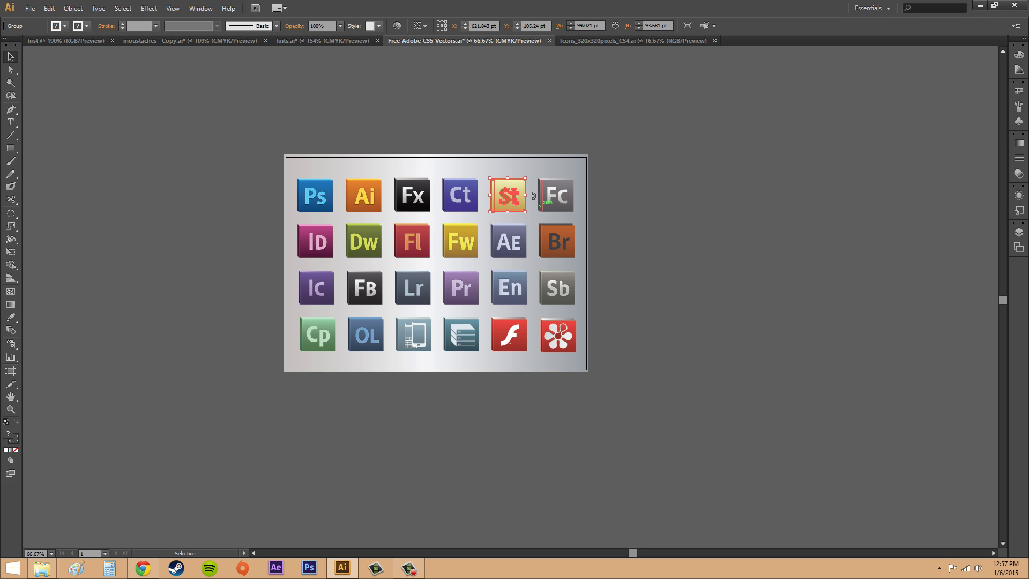
pyautogui.click(571, 342)
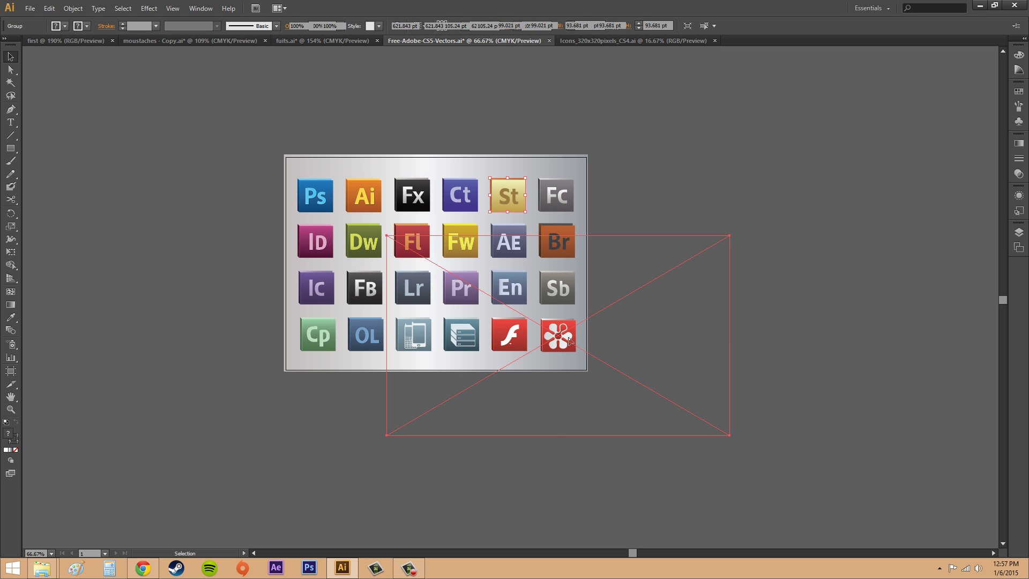
pyautogui.moveTo(558, 335)
pyautogui.mouseDown()
pyautogui.moveTo(567, 331)
pyautogui.moveTo(557, 335)
pyautogui.mouseUp()
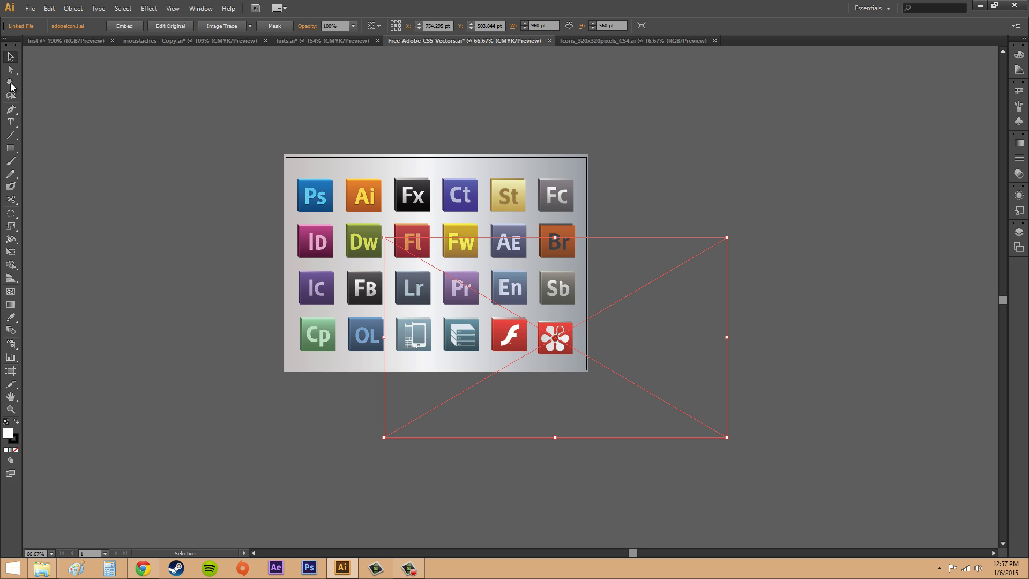
# - Nudge the linked flower icon with the Direct Selection tool and switch back to the Selection tool
pyautogui.click(11, 69)
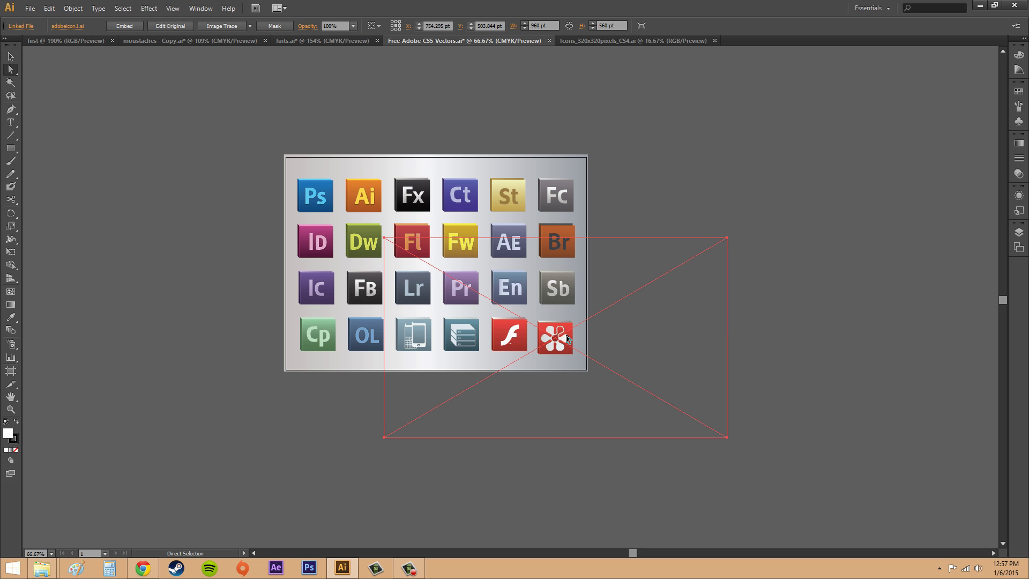
pyautogui.moveTo(563, 334)
pyautogui.mouseDown()
pyautogui.moveTo(572, 342)
pyautogui.moveTo(566, 333)
pyautogui.mouseUp()
pyautogui.press('F10')
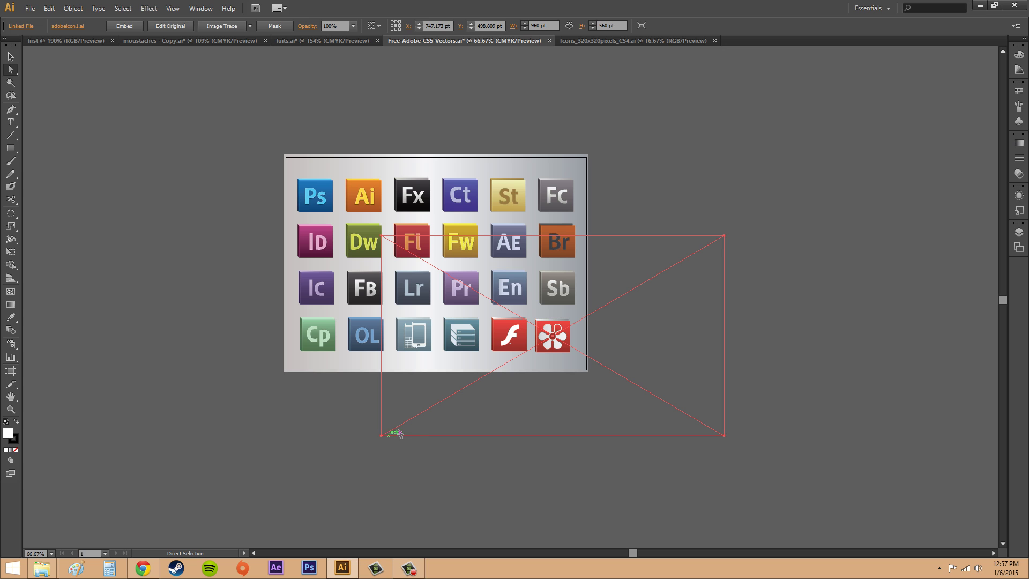
pyautogui.click(10, 56)
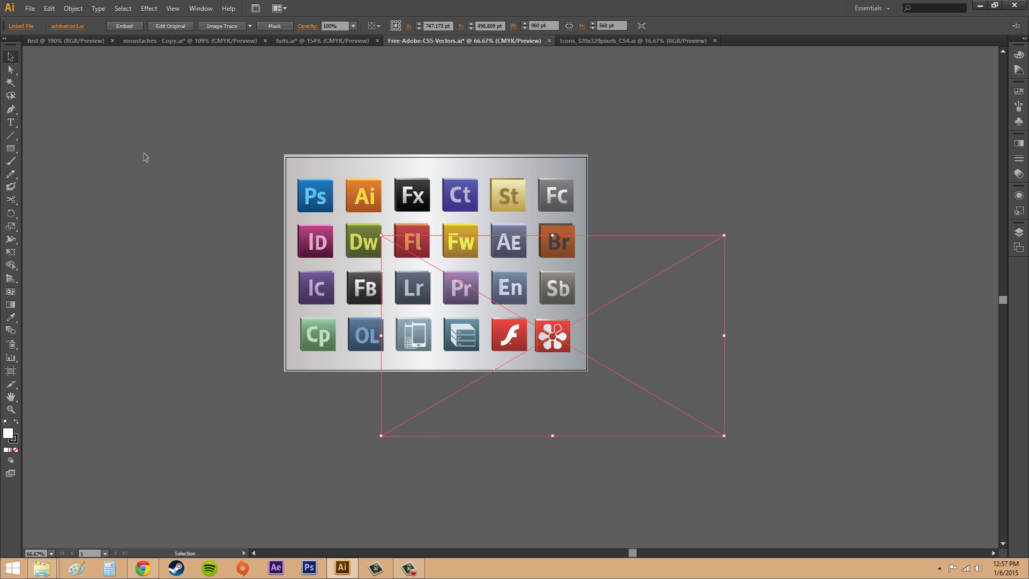
# - Scale the linked file down and up to about 1211 by 706 pt, and move its icon back to the bottom-row slot
pyautogui.moveTo(382, 434); pyautogui.dragTo(577, 324)
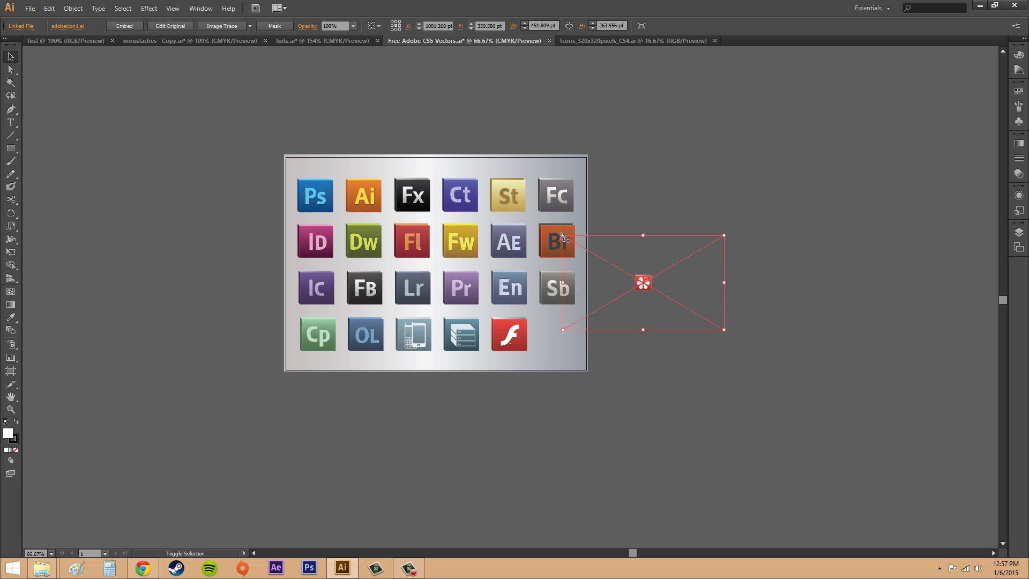
pyautogui.moveTo(563, 235); pyautogui.dragTo(292, 76)
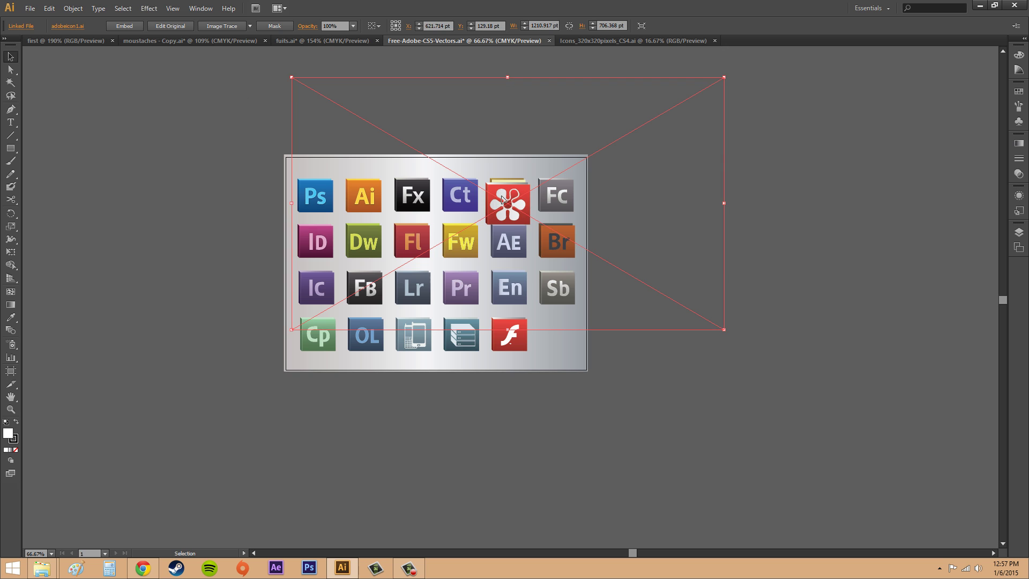
pyautogui.moveTo(518, 207); pyautogui.dragTo(570, 355)
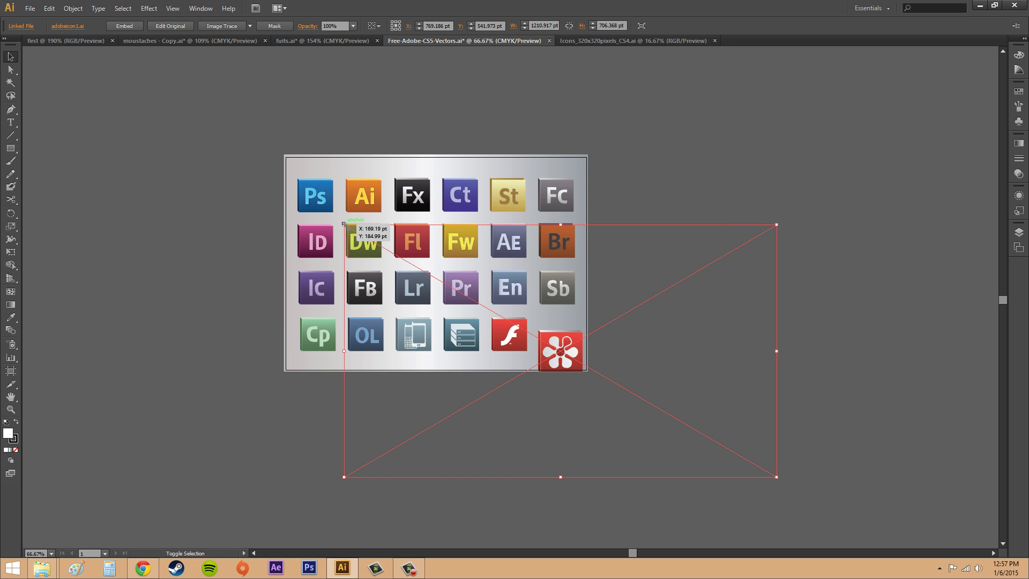
# - Enlarge the linked file, shrink it to about 746 by 435 pt, and move its icon into the bottom-row slot
pyautogui.moveTo(343, 224); pyautogui.dragTo(197, 139)
pyautogui.moveTo(540, 320); pyautogui.dragTo(618, 346)
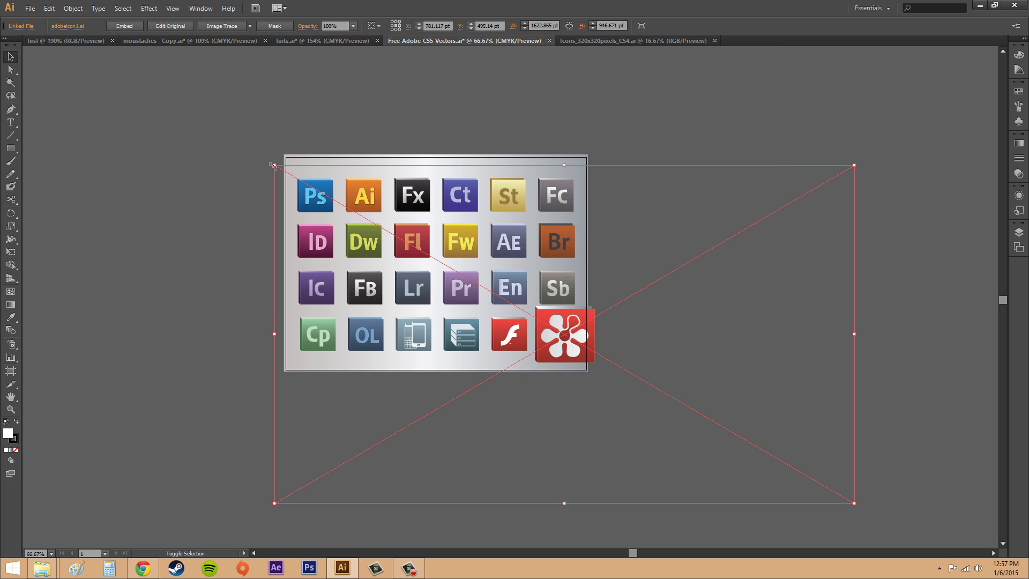
pyautogui.moveTo(273, 165); pyautogui.dragTo(587, 348)
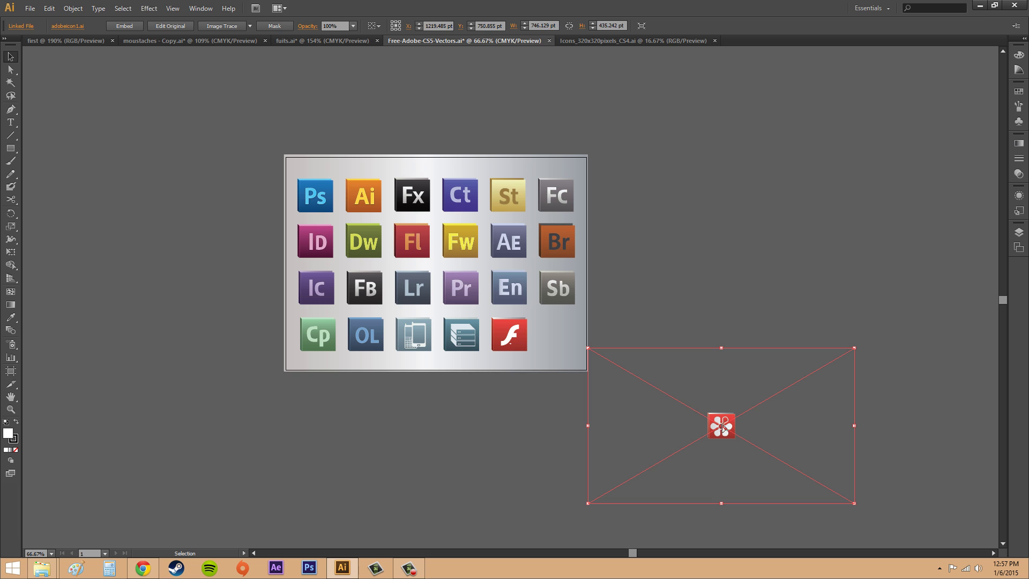
pyautogui.moveTo(723, 427); pyautogui.dragTo(556, 337)
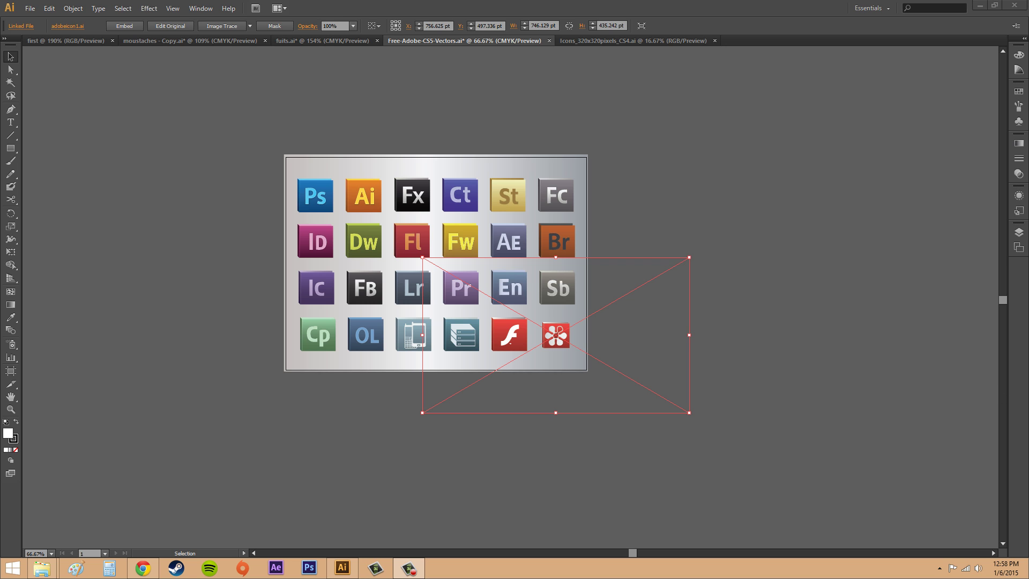
# - Delete the linked flower icon from the end of the bottom row
pyautogui.click(716, 348)
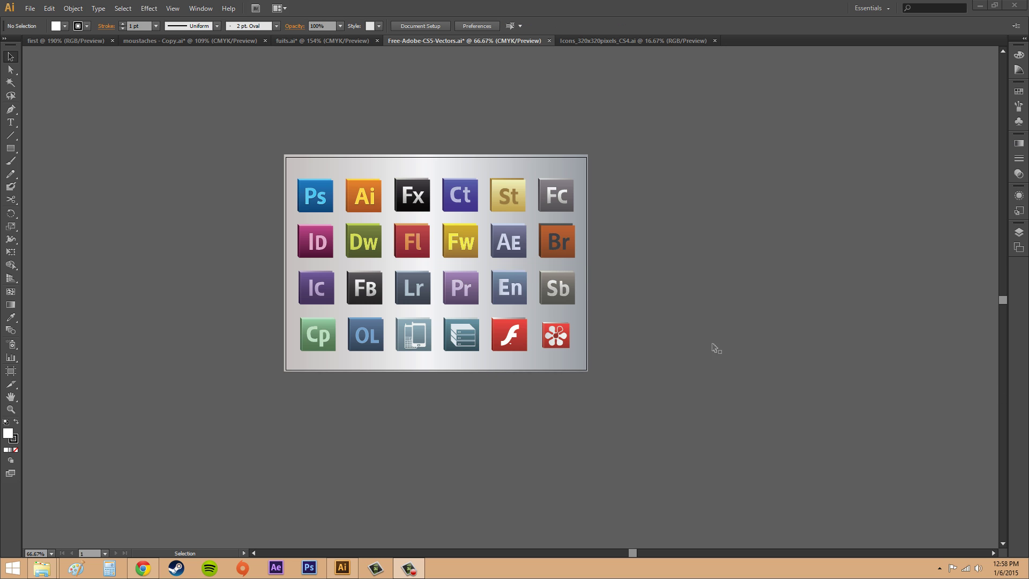
pyautogui.click(570, 345)
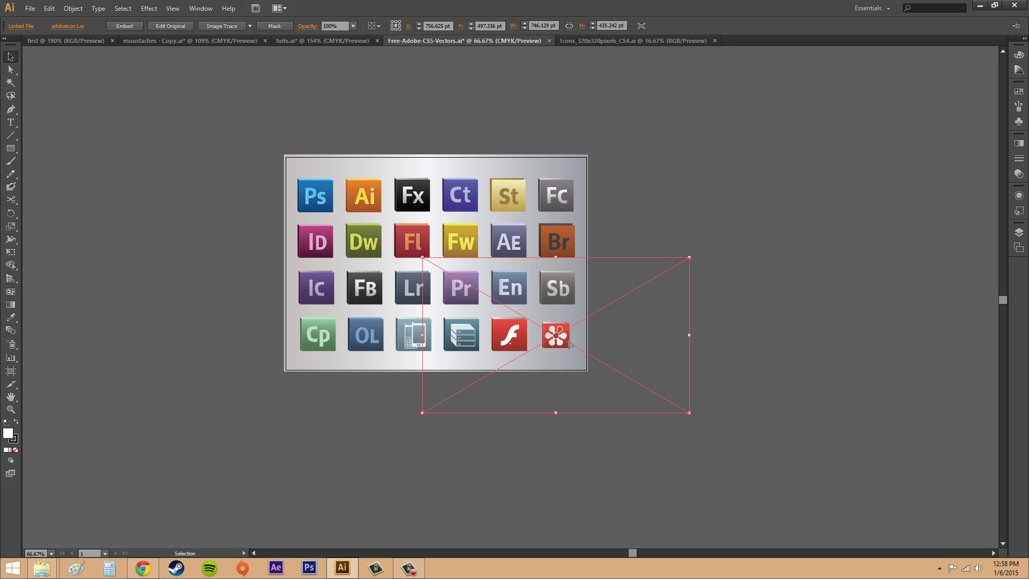
pyautogui.press('Delete')
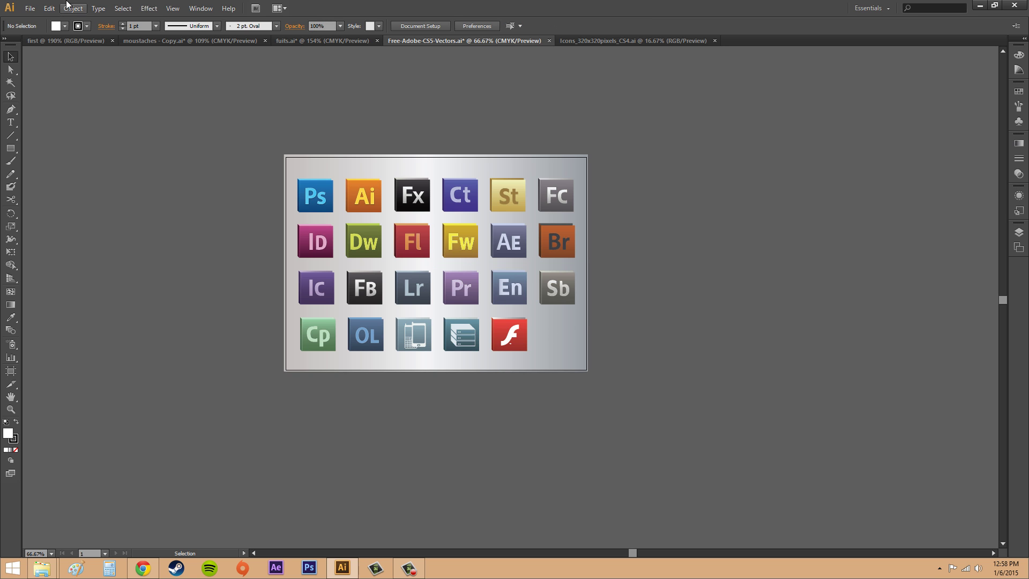
# - Place the adobeicon1 file from the vectors folder as a linked template, cropped to Media
pyautogui.click(30, 8)
pyautogui.click(55, 179)
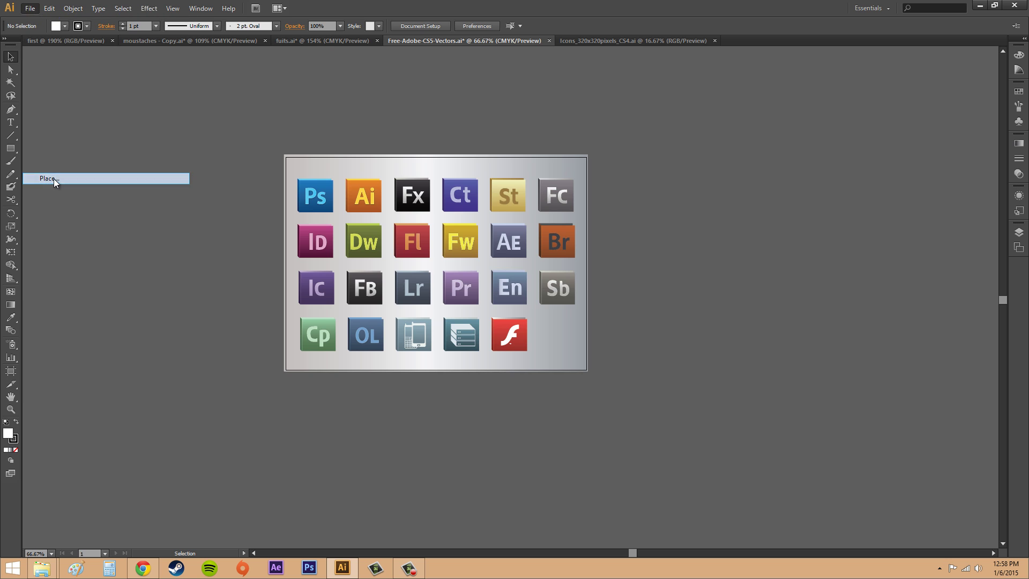
pyautogui.moveTo(500, 141); pyautogui.dragTo(543, 150)
pyautogui.moveTo(674, 142); pyautogui.dragTo(905, 133)
pyautogui.click(690, 177)
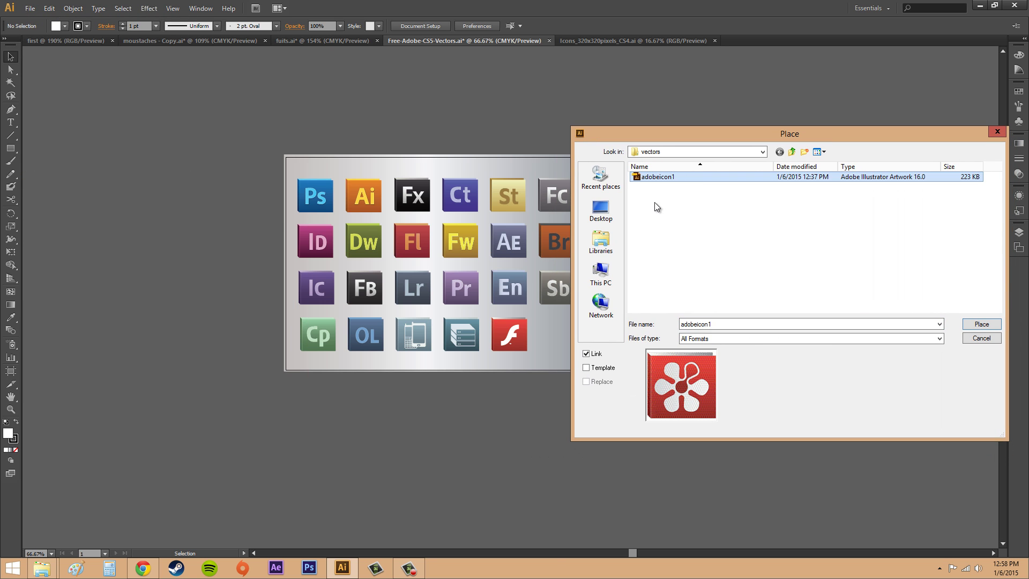
pyautogui.click(586, 367)
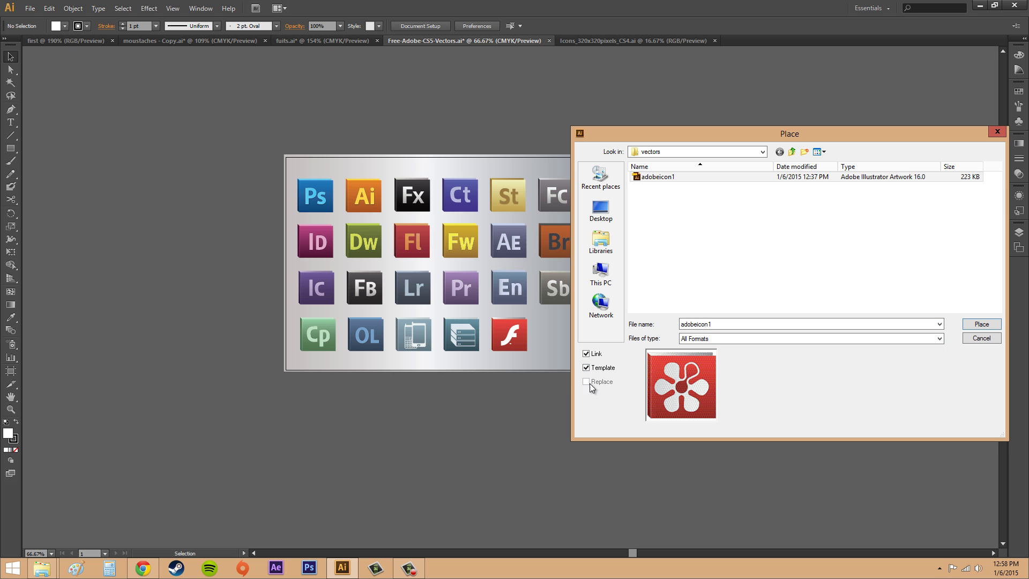
pyautogui.click(586, 368)
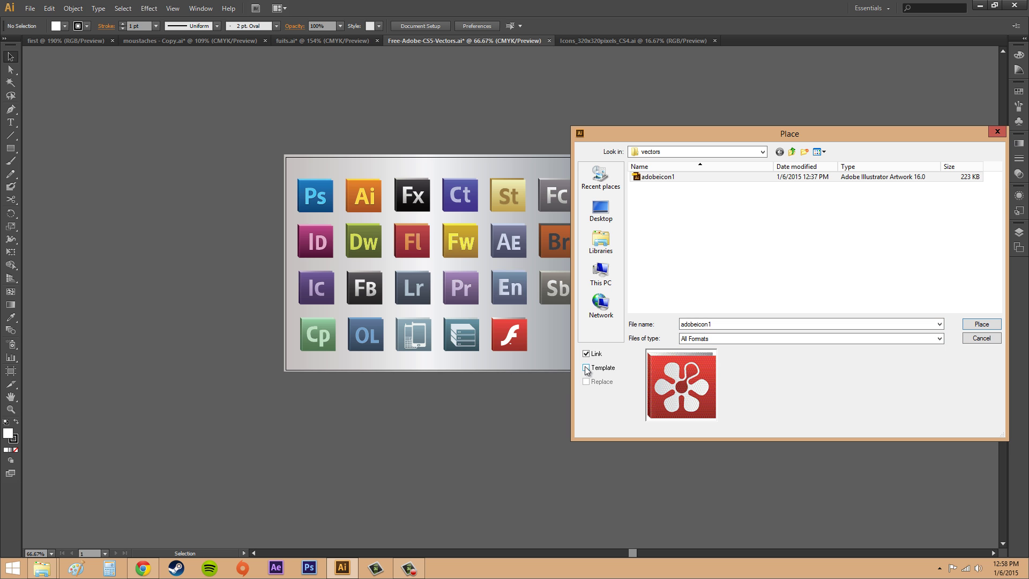
pyautogui.click(990, 327)
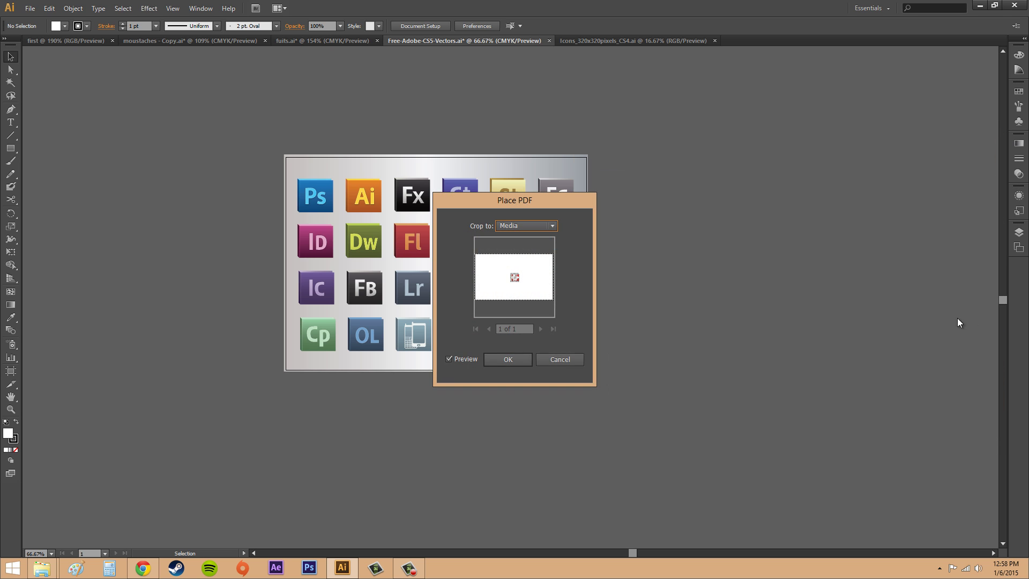
pyautogui.click(512, 359)
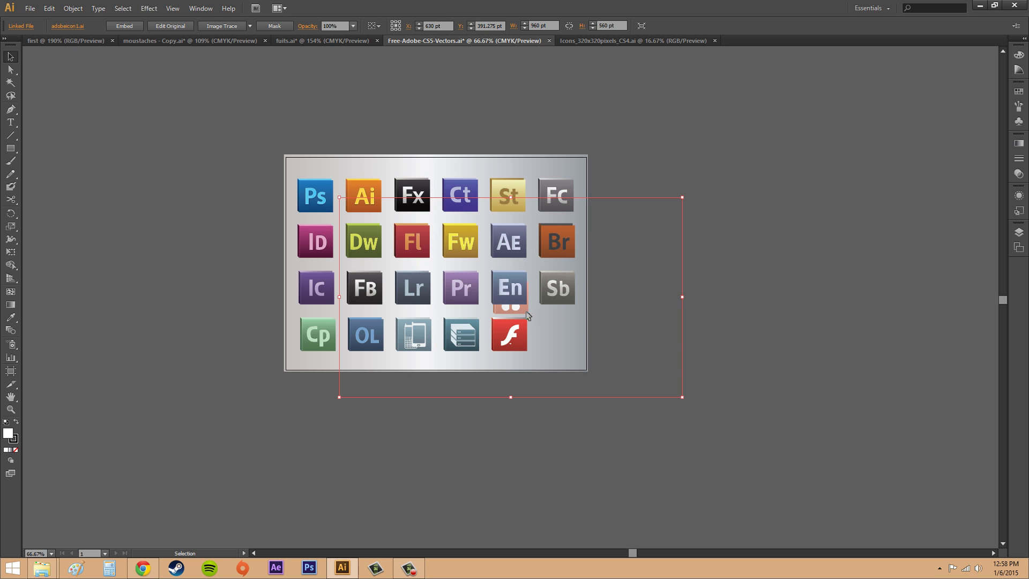
# - Try to select and move the dimmed flower template from behind the En icon
pyautogui.moveTo(527, 312)
pyautogui.mouseDown()
pyautogui.moveTo(561, 334)
pyautogui.moveTo(531, 317)
pyautogui.mouseUp()
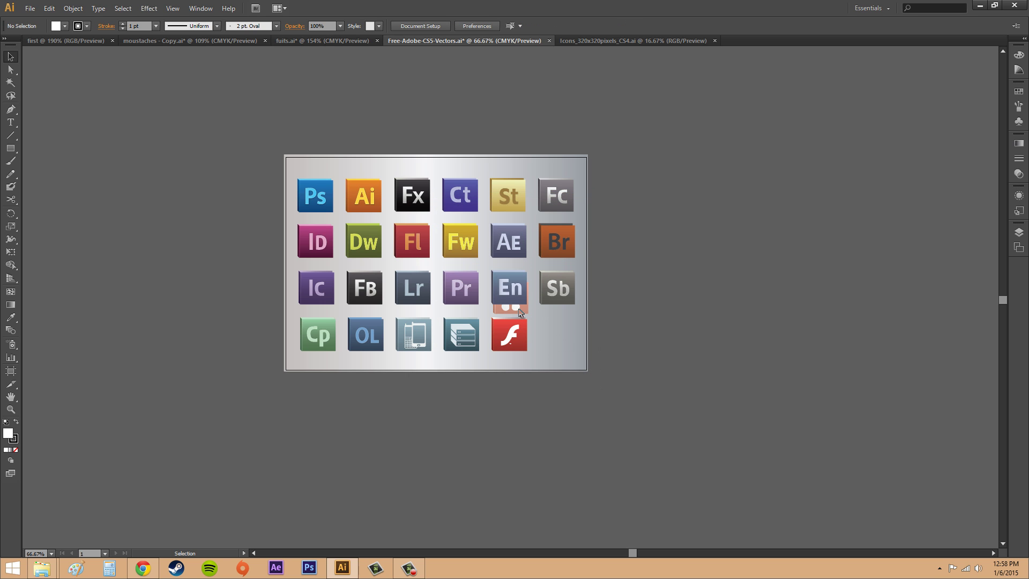
pyautogui.click(524, 302)
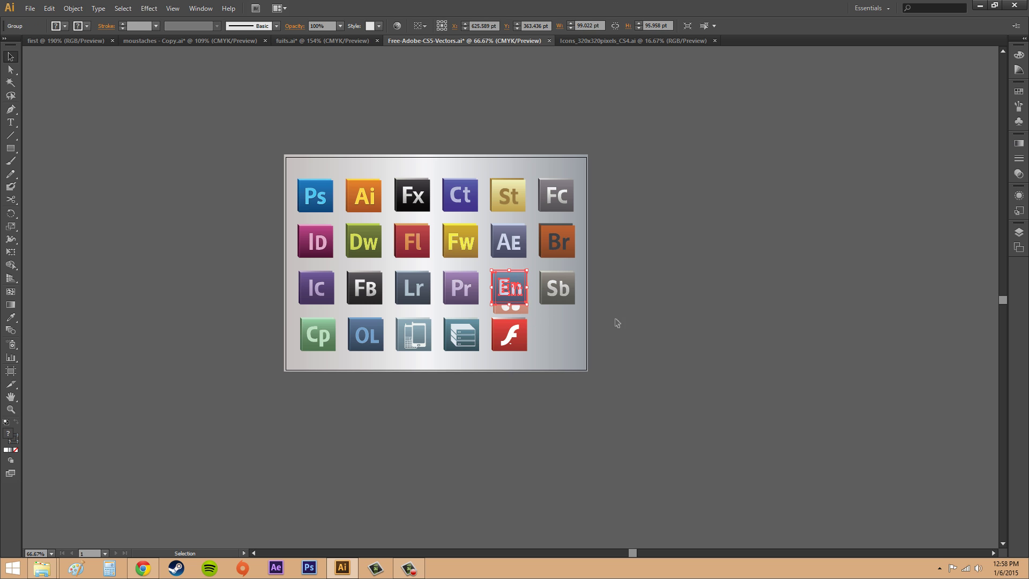
pyautogui.click(597, 334)
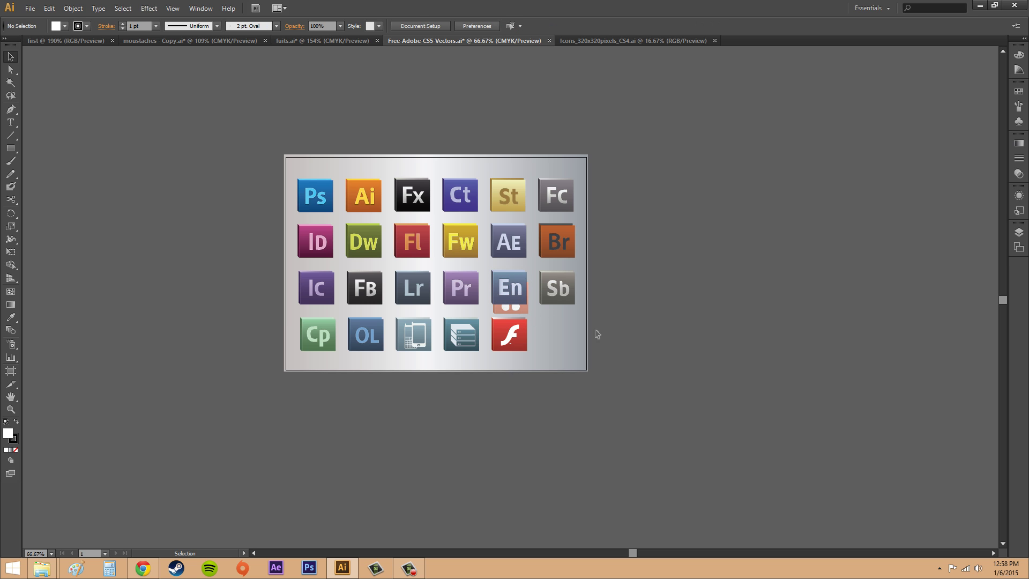
# - Hide the Icons layer to inspect the flower template beneath it, and show the layer again
pyautogui.click(1019, 231)
pyautogui.click(886, 239)
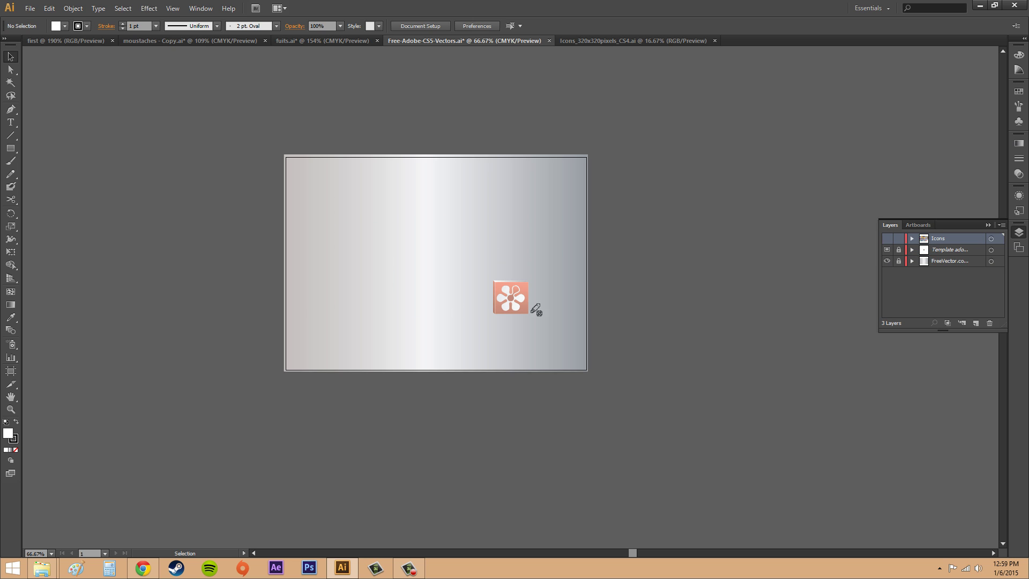
pyautogui.click(886, 238)
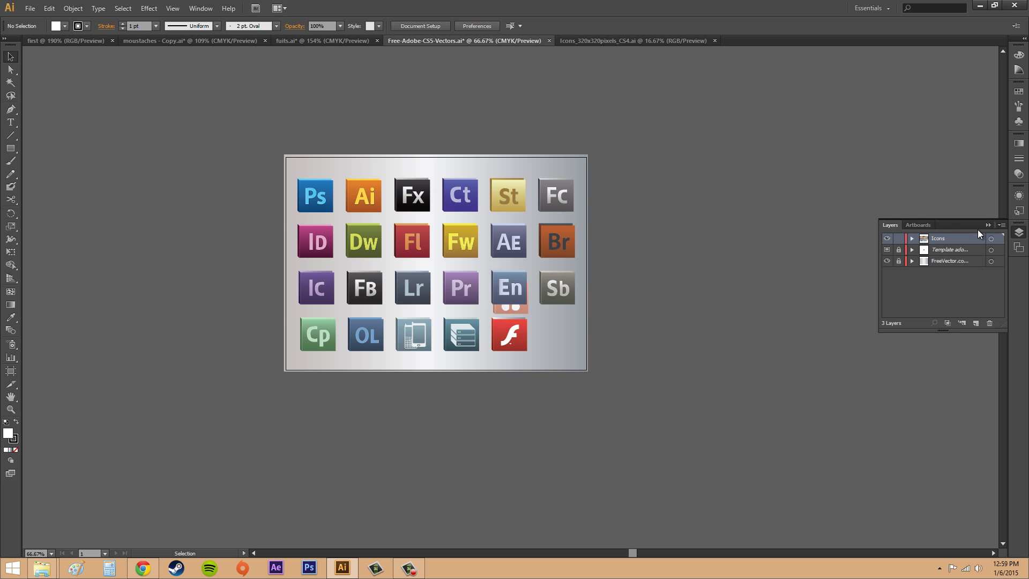
pyautogui.click(987, 225)
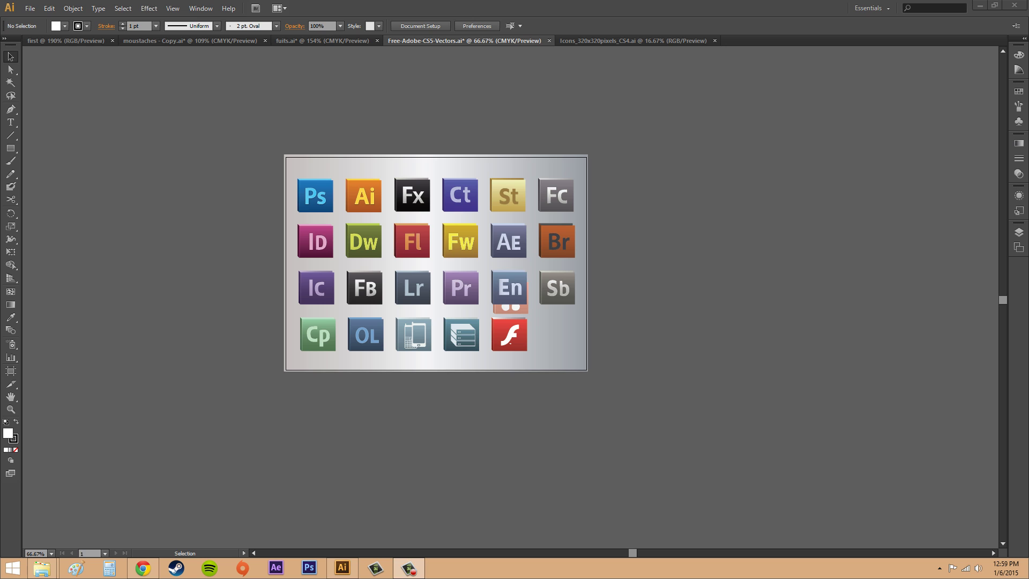
# - Hide the Icons layer so only the template and background layers are shown
pyautogui.press('a')
pyautogui.click(11, 56)
pyautogui.click(1019, 232)
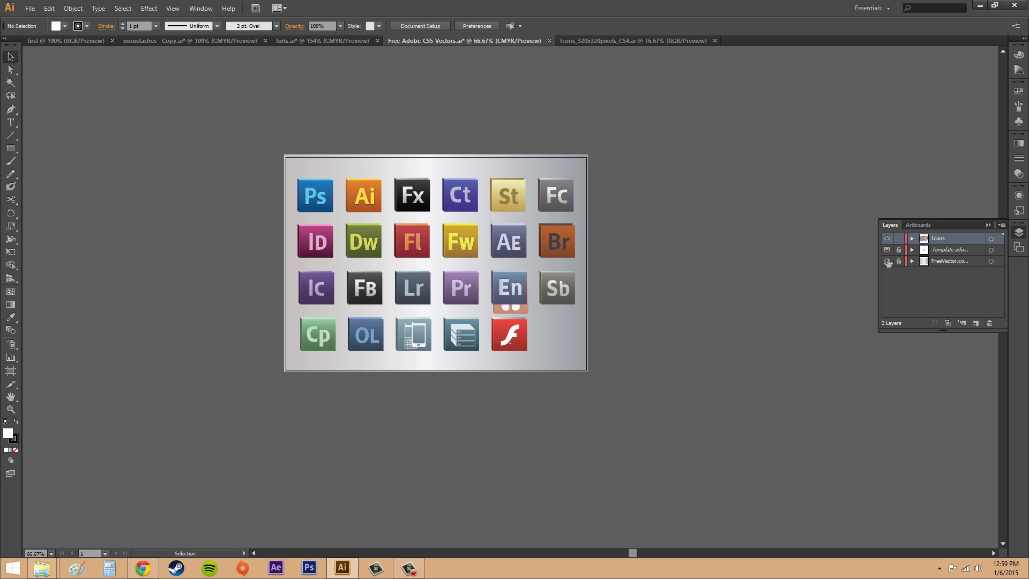
pyautogui.click(887, 238)
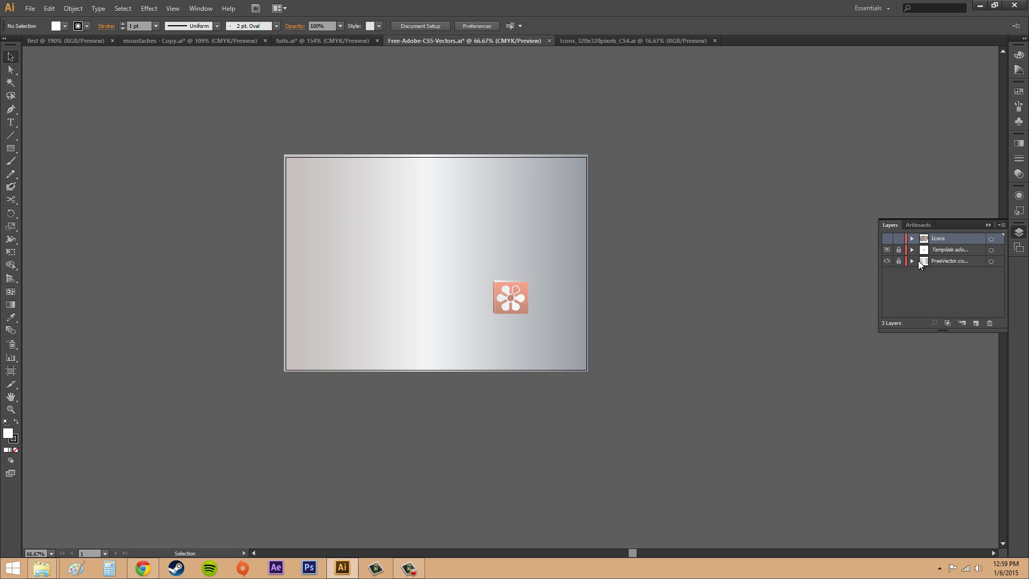
# - Unlock the template layer and move its flower icon to the bottom-row end slot, at about X 754, Y 486 pt
pyautogui.click(974, 261)
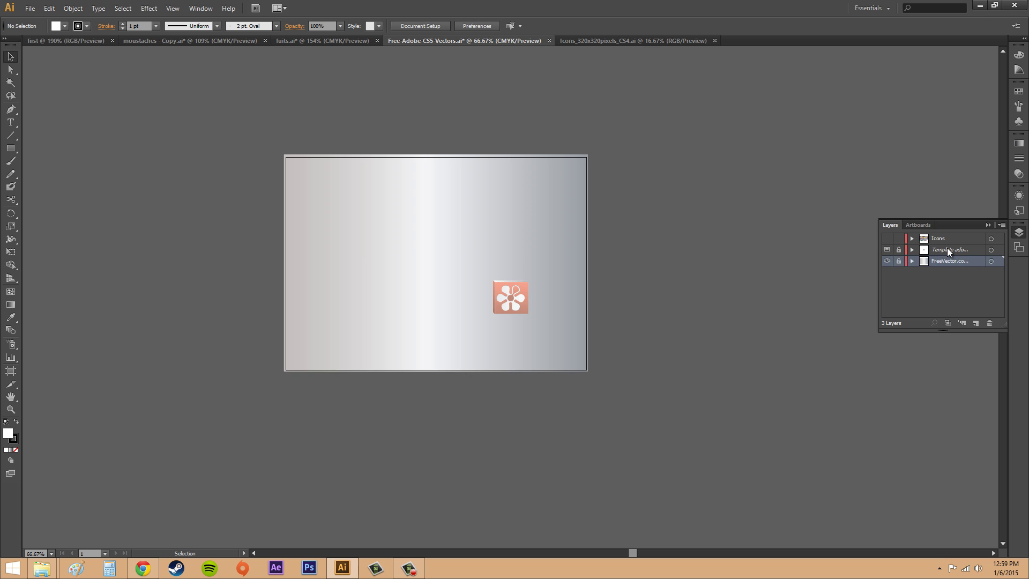
pyautogui.click(947, 250)
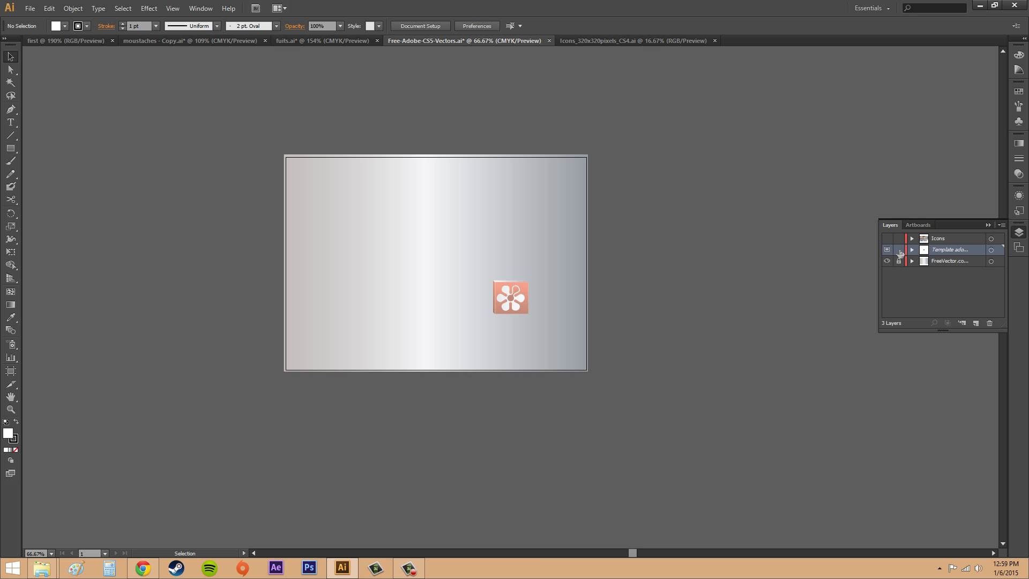
pyautogui.click(898, 249)
pyautogui.click(520, 298)
pyautogui.moveTo(520, 297); pyautogui.dragTo(564, 331)
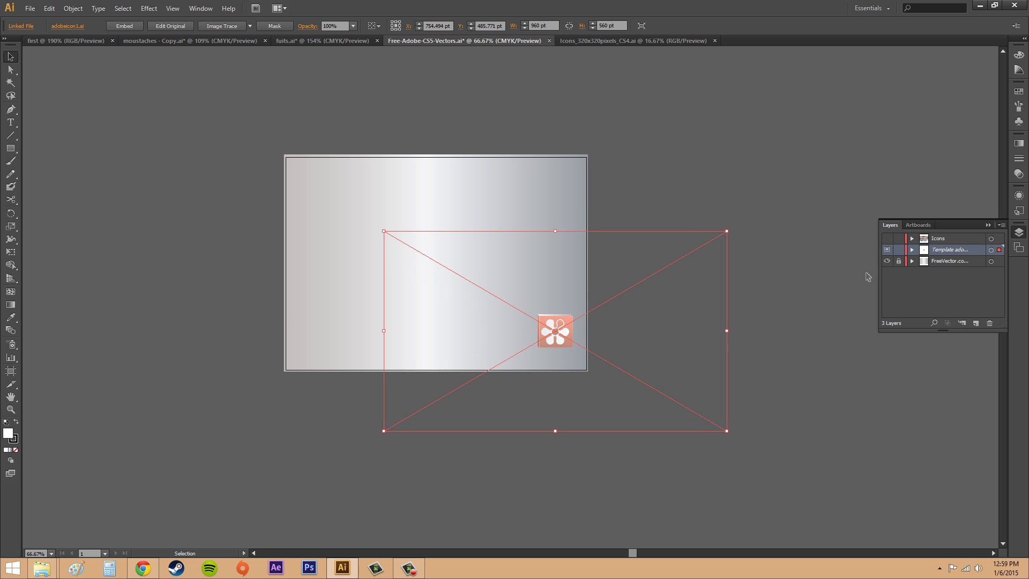
# - Lock and unlock the template layer, and shift its flower icon to about X 739, Y 492 pt
pyautogui.click(898, 249)
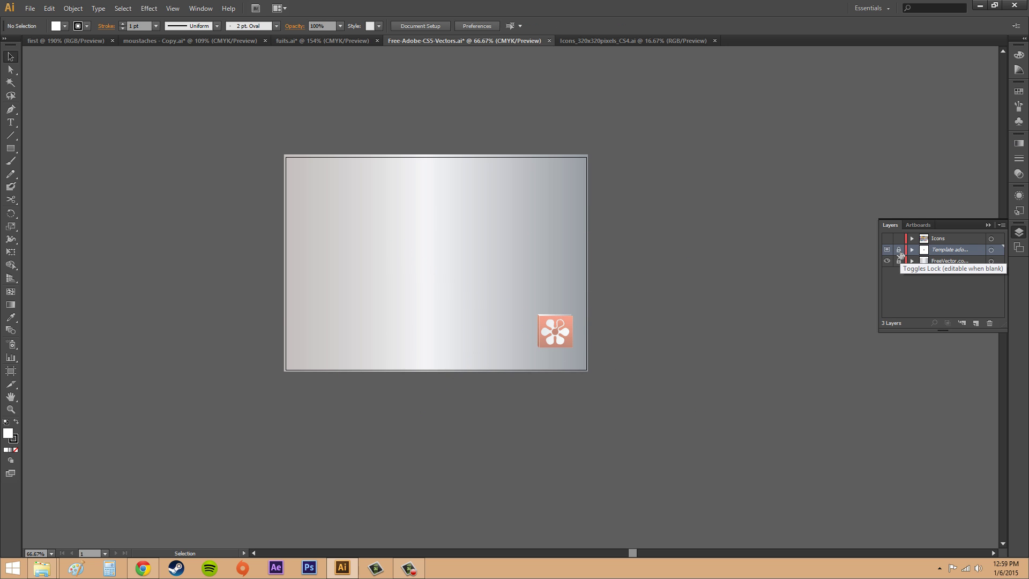
pyautogui.click(899, 250)
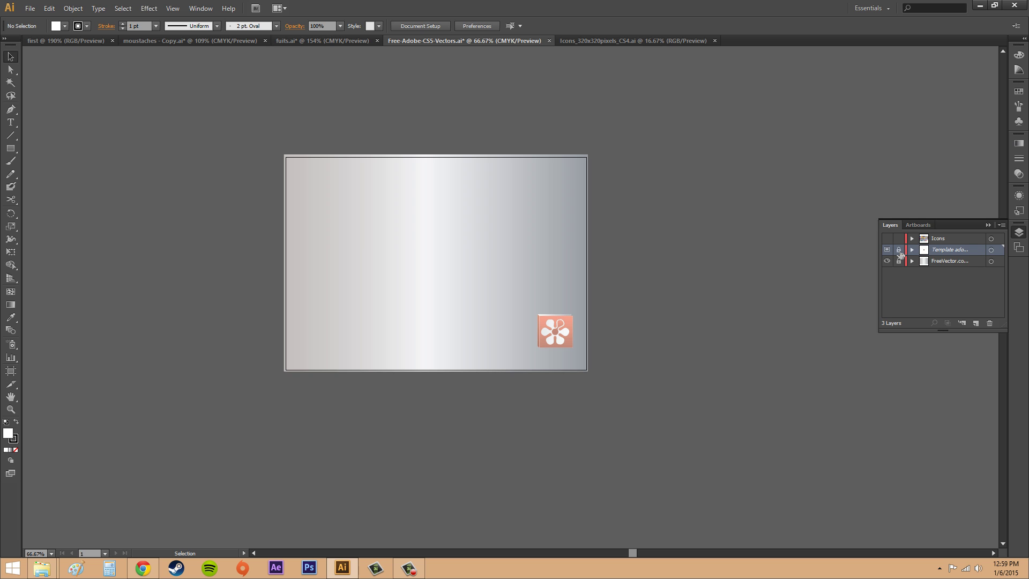
pyautogui.moveTo(569, 341)
pyautogui.mouseDown()
pyautogui.moveTo(551, 330)
pyautogui.moveTo(557, 336)
pyautogui.mouseUp()
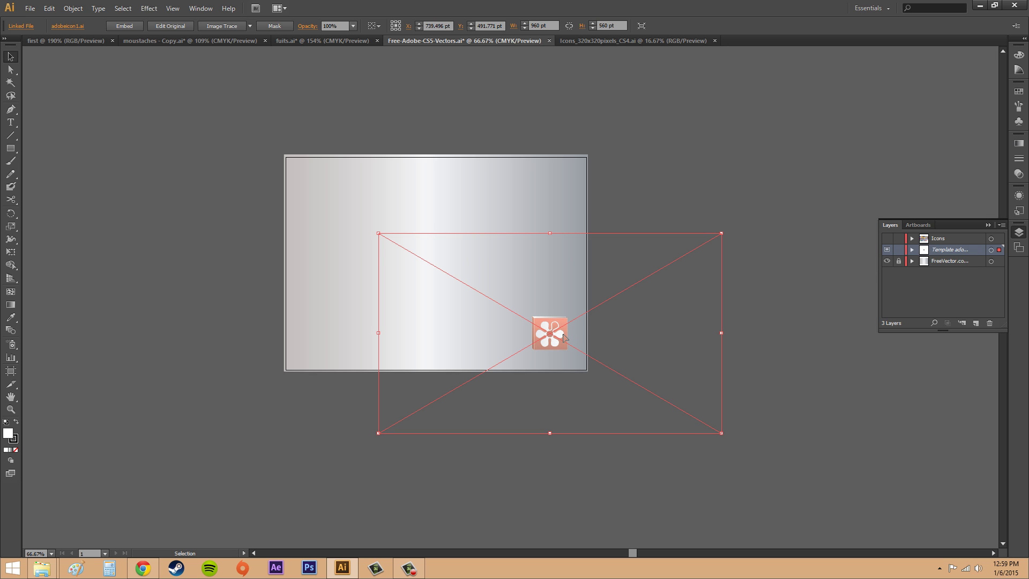